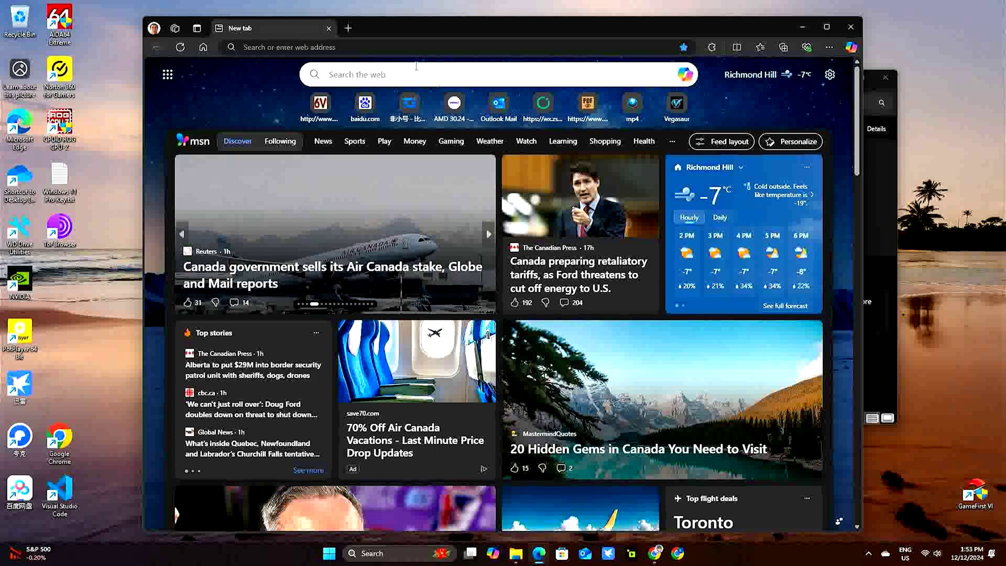
On asus.com's Drivers and manuals download center, find and select ROG STRIX Z790-F GAMING WIFI
click(301, 49)
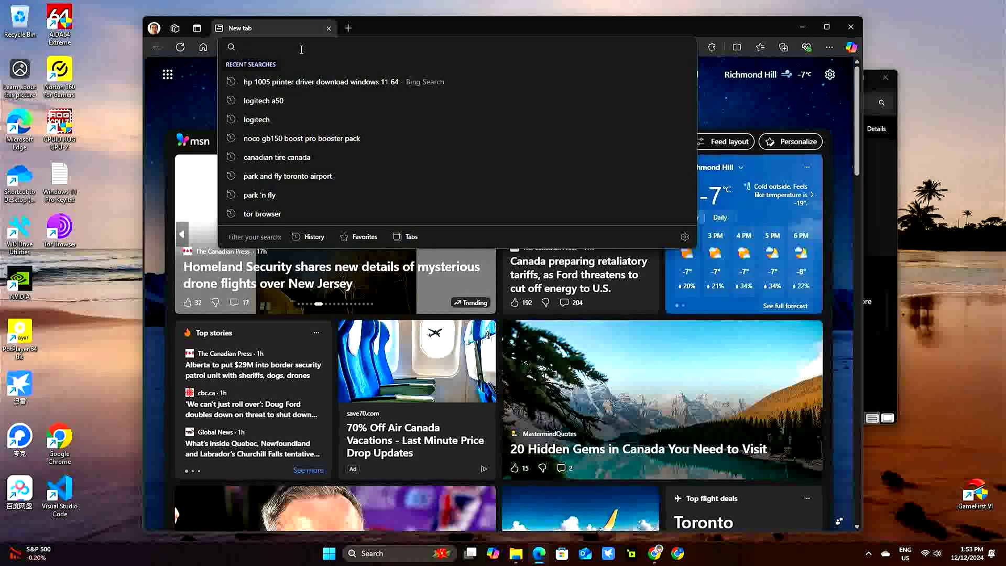
text(asus.com)
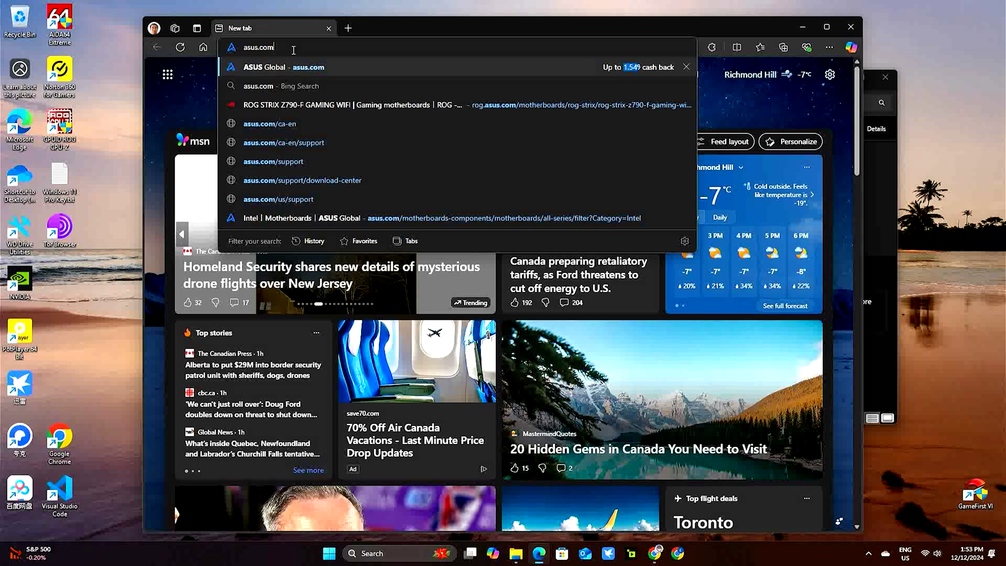
key(Return)
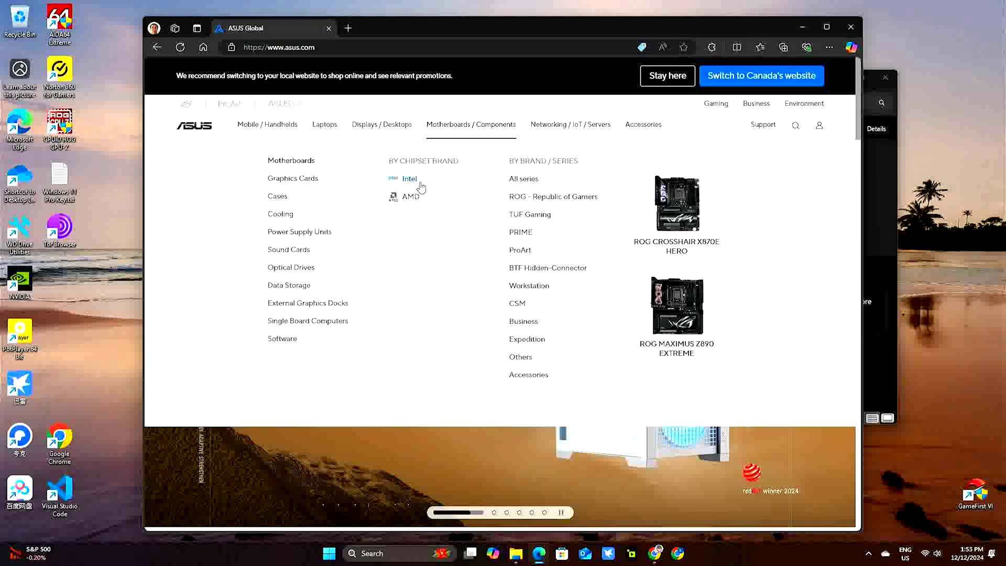
click(420, 187)
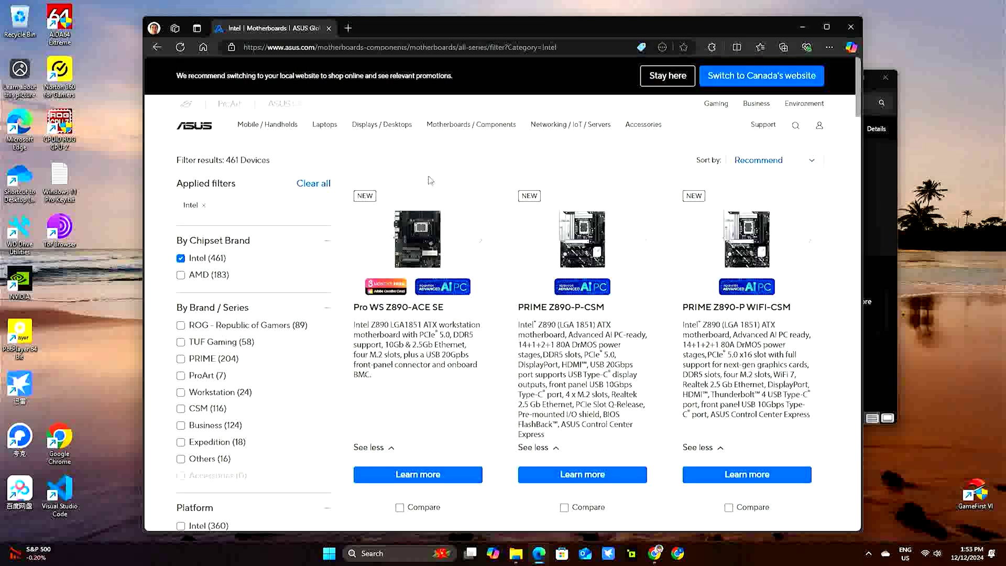
mouse_move(762, 124)
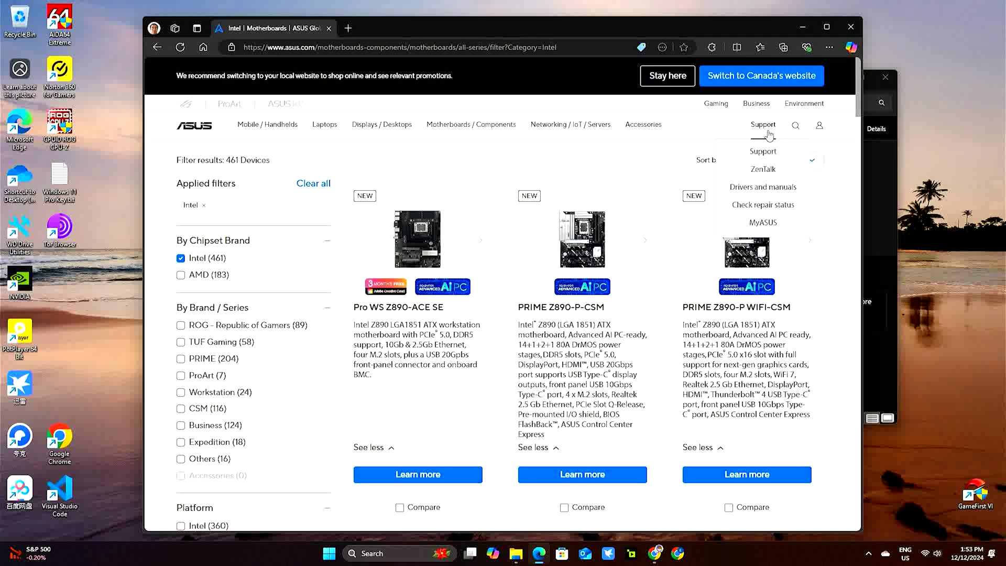
click(763, 187)
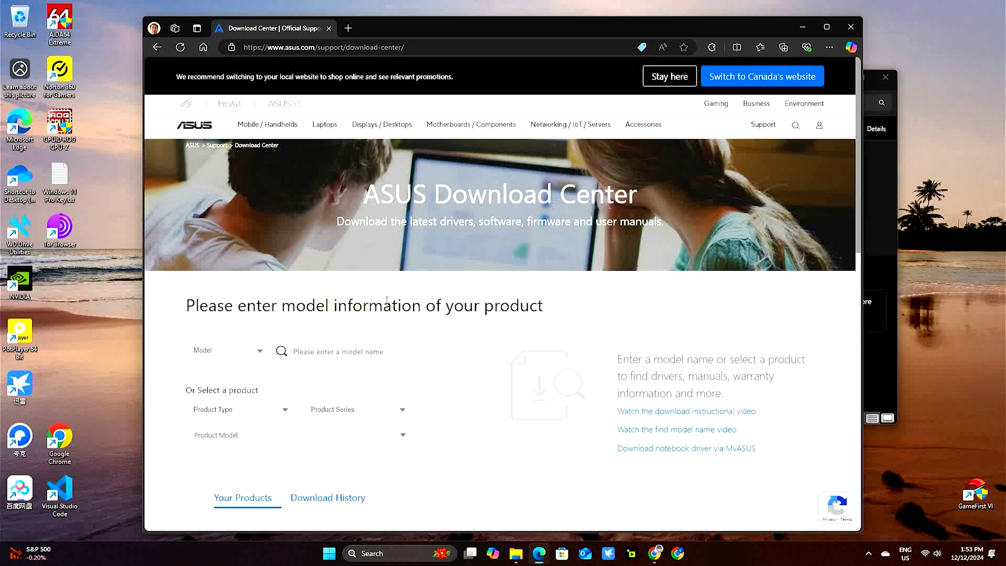
click(351, 351)
text(z79)
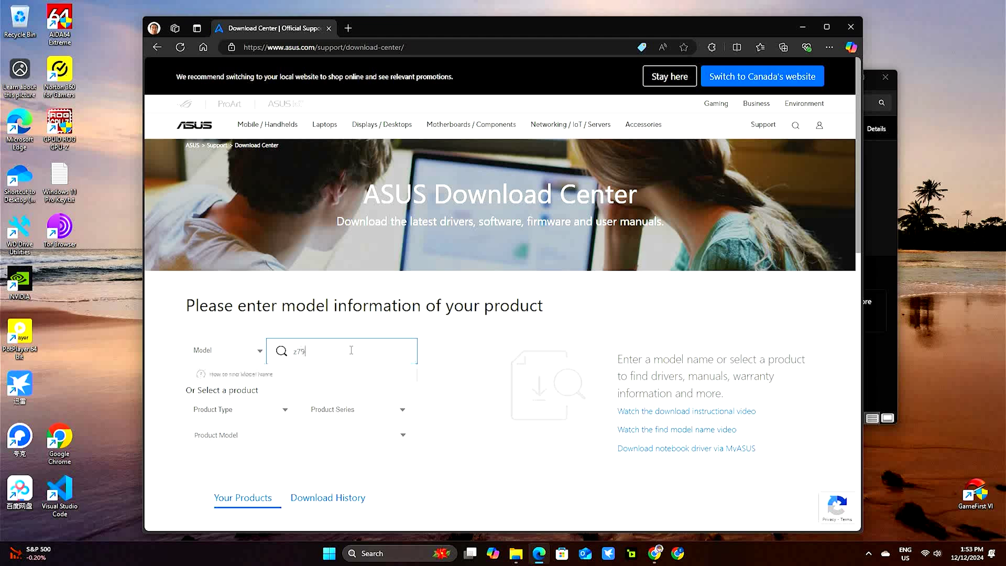
text(0-f)
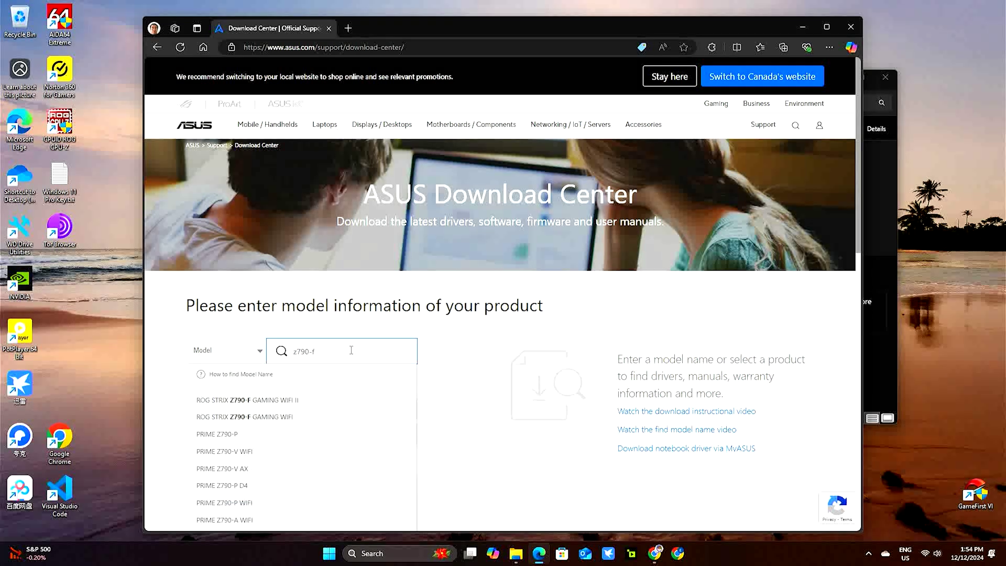
click(278, 418)
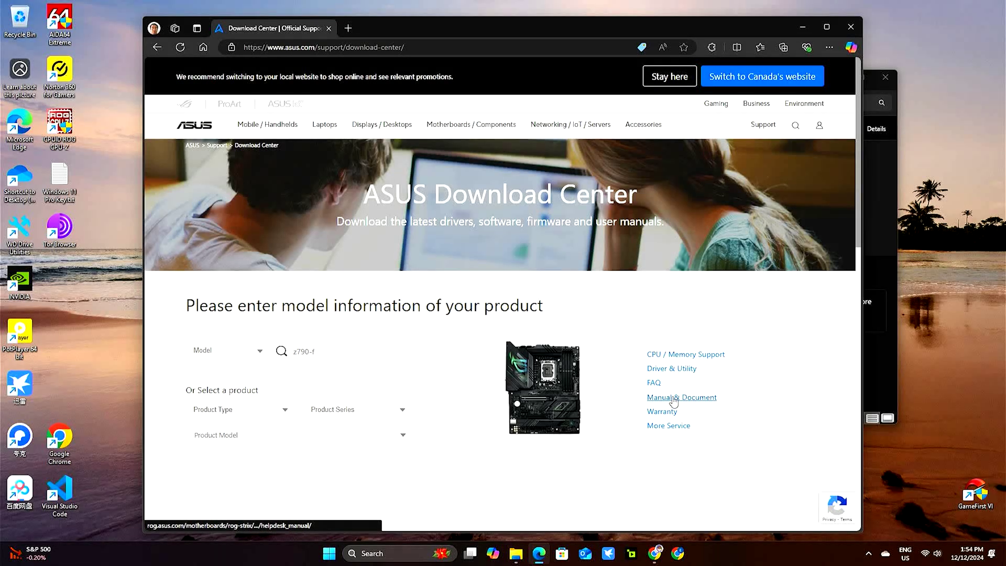
Download the BIOS version 2801 zip from the board's full BIOS & Firmware list
click(672, 369)
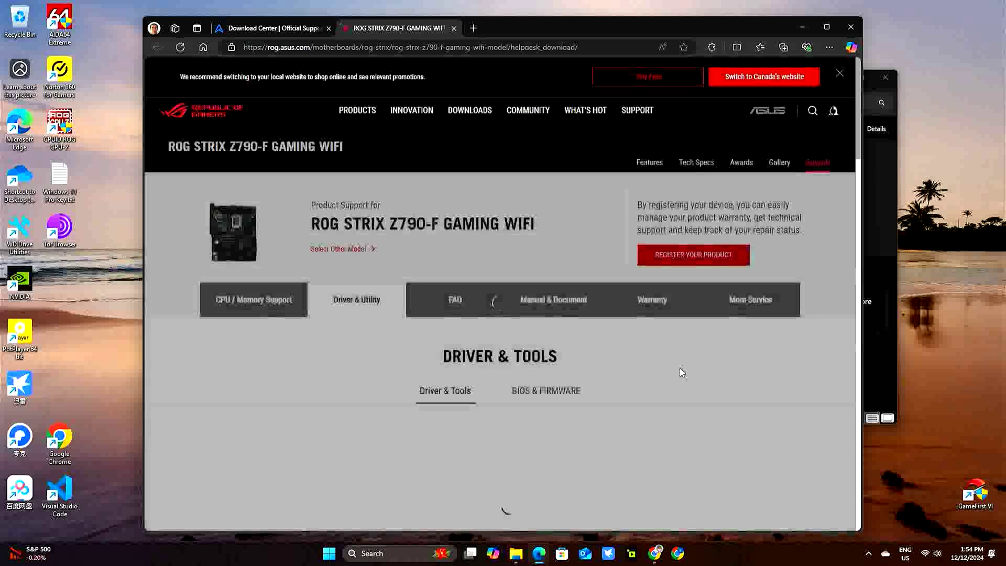
scroll(681, 372, down, 2)
click(559, 250)
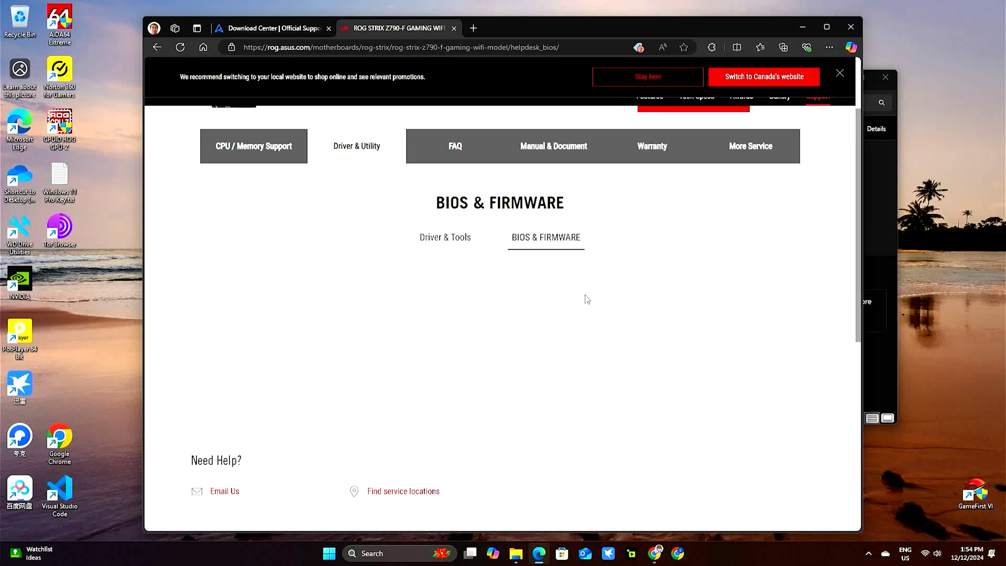
click(546, 240)
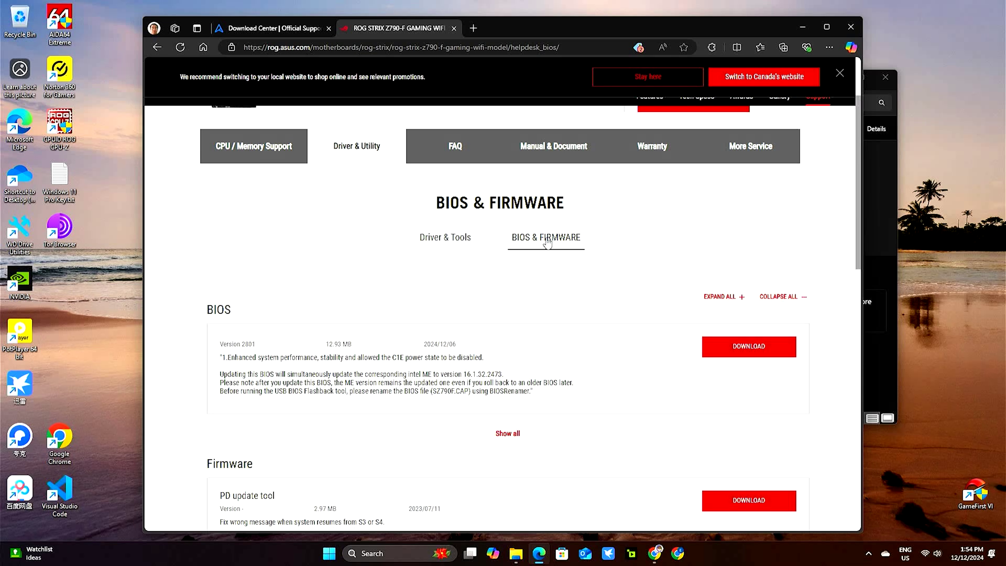
click(508, 433)
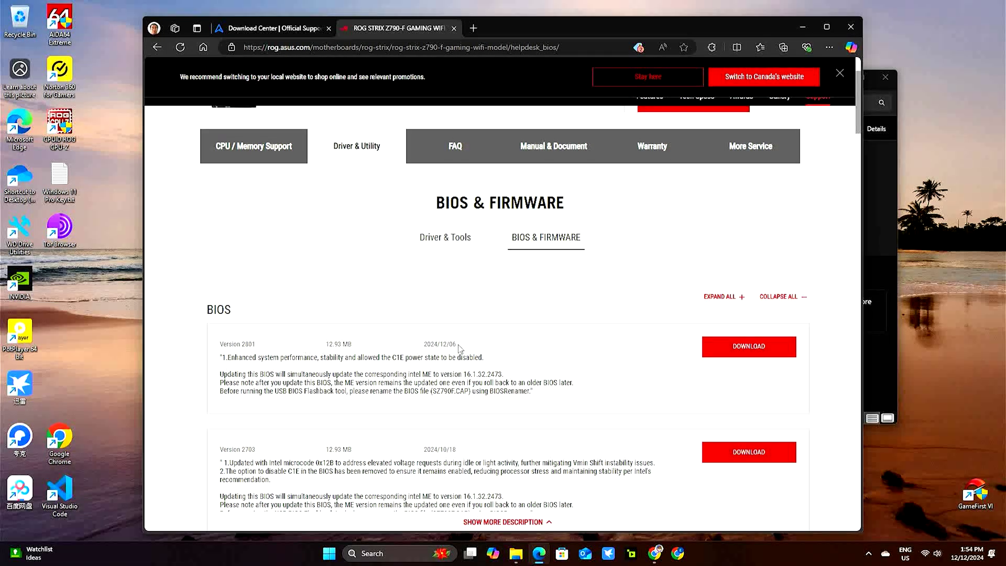
click(784, 350)
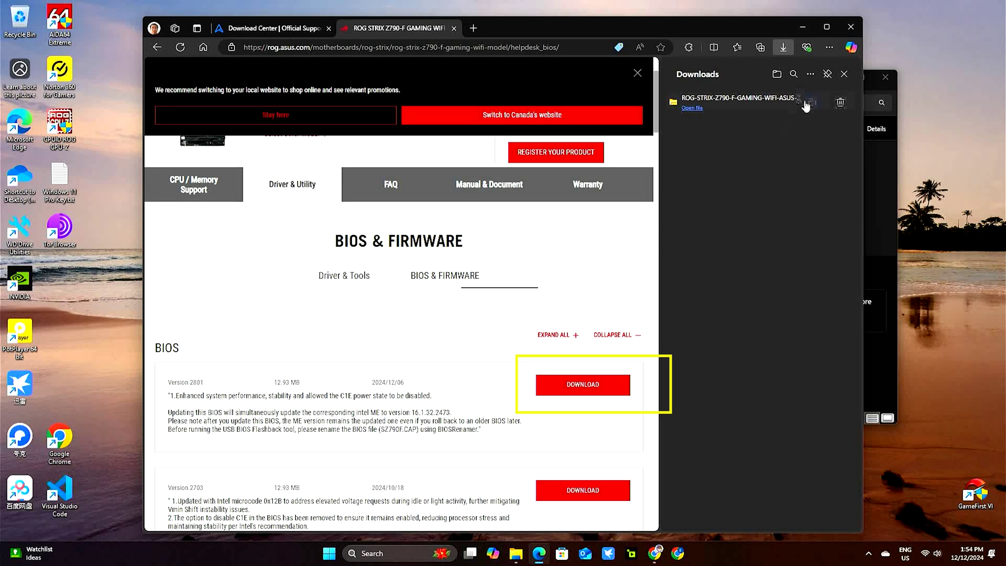
mouse_move(812, 103)
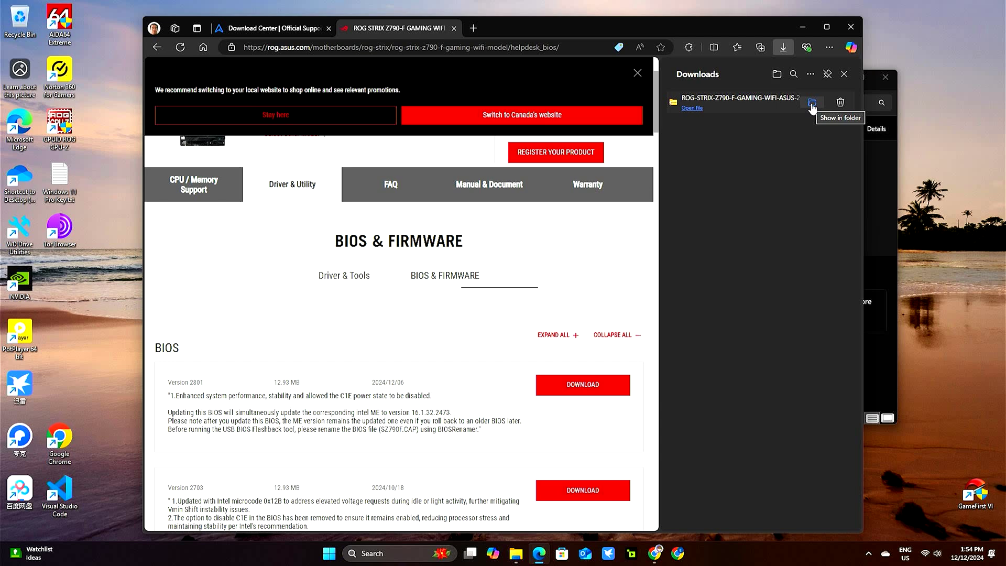
Extract the BIOS 2801 zip with WinRAR into its own folder in Downloads
click(812, 104)
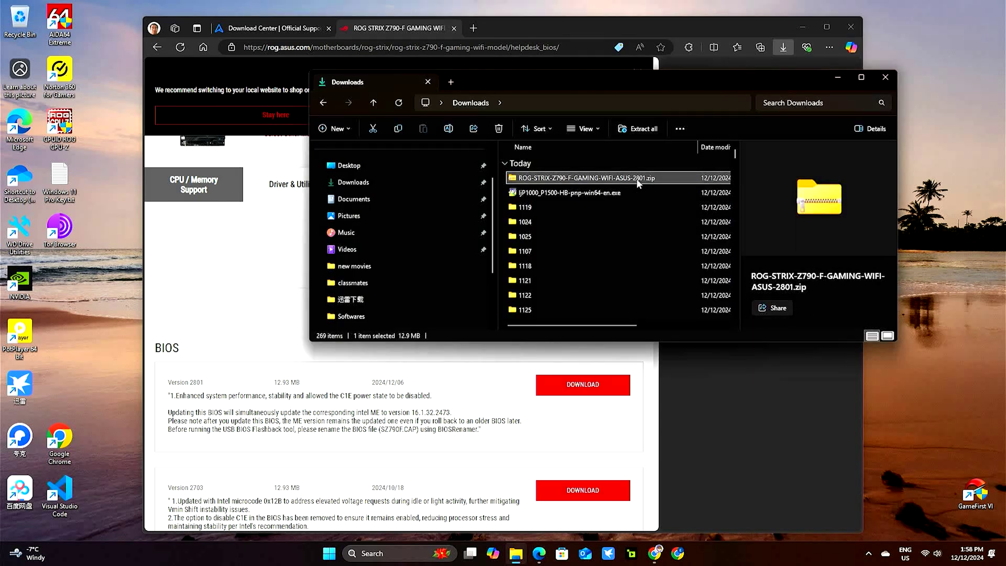
right_click(638, 183)
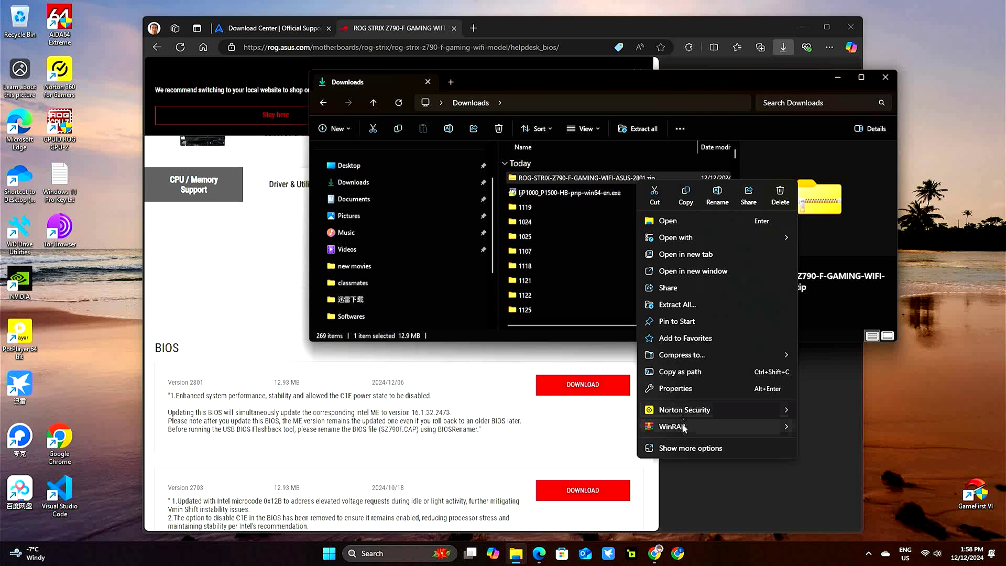
mouse_move(673, 426)
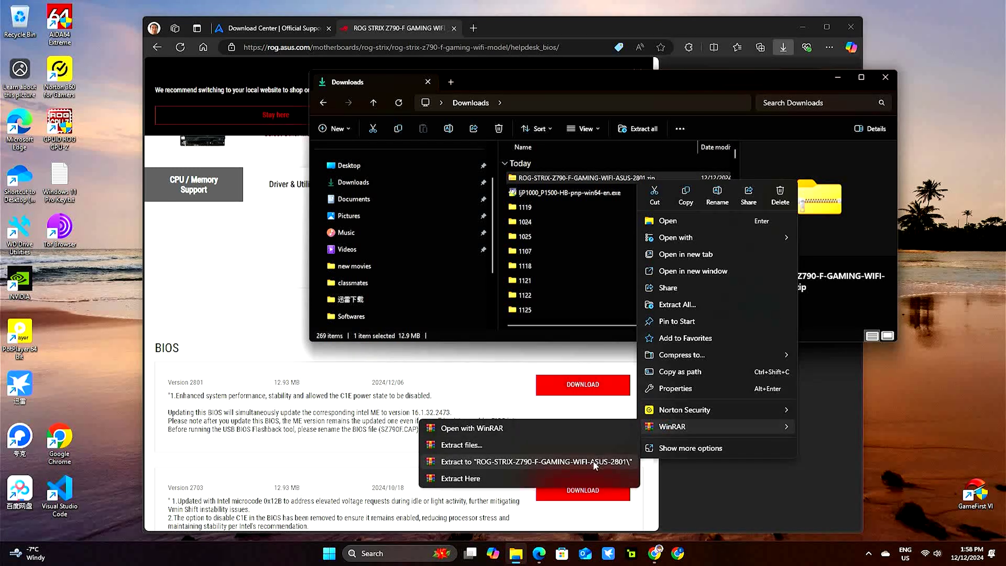
click(595, 464)
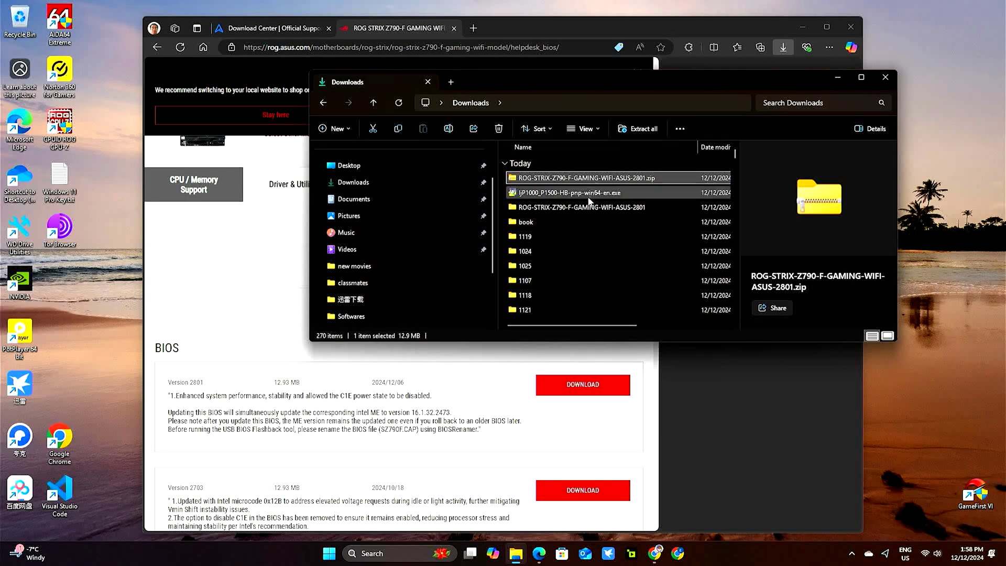
click(629, 209)
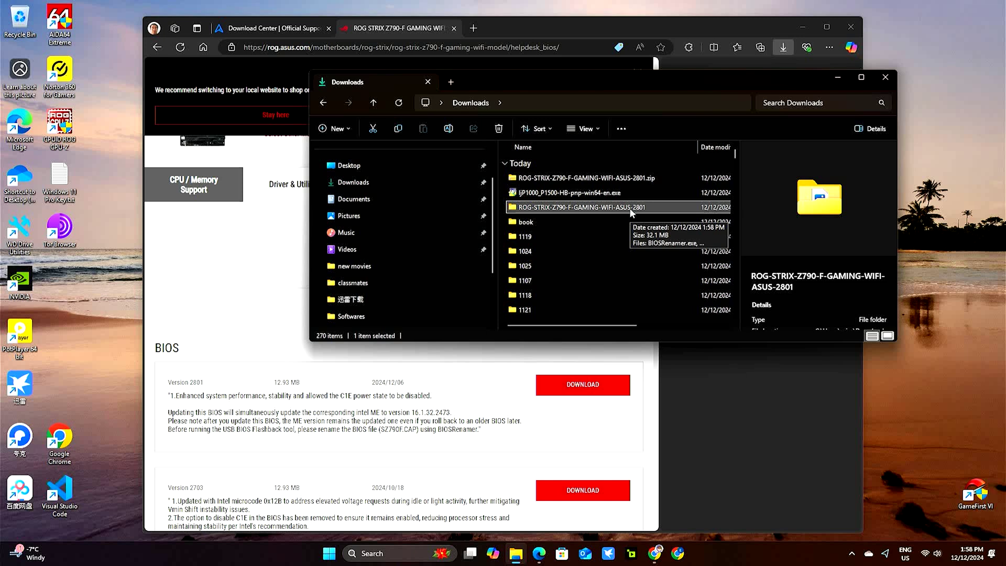
Open the extracted BIOS folder, skip the drive scan, and view SZ790F.CAP on USB Drive (H:)
double_click(629, 208)
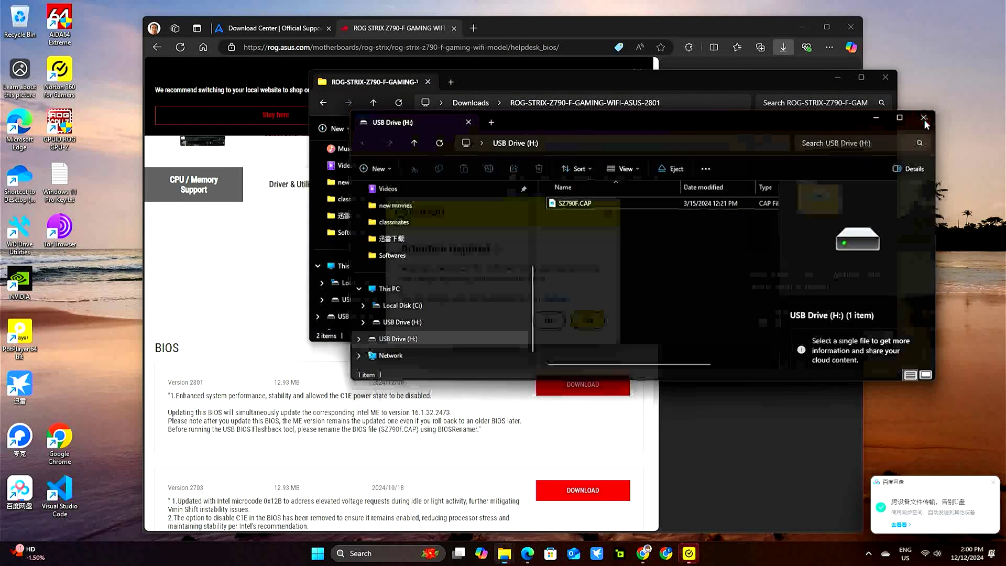
click(549, 321)
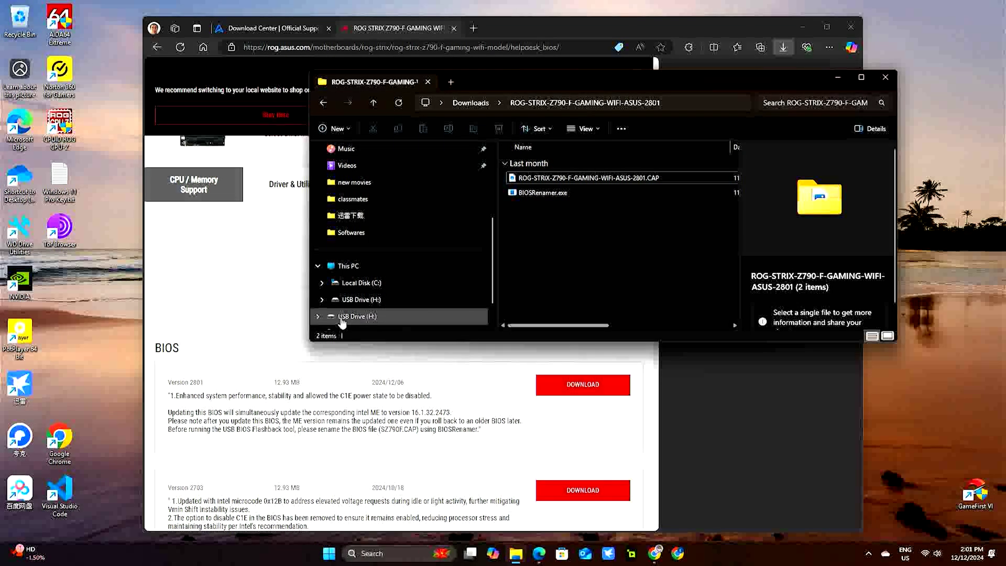
click(370, 300)
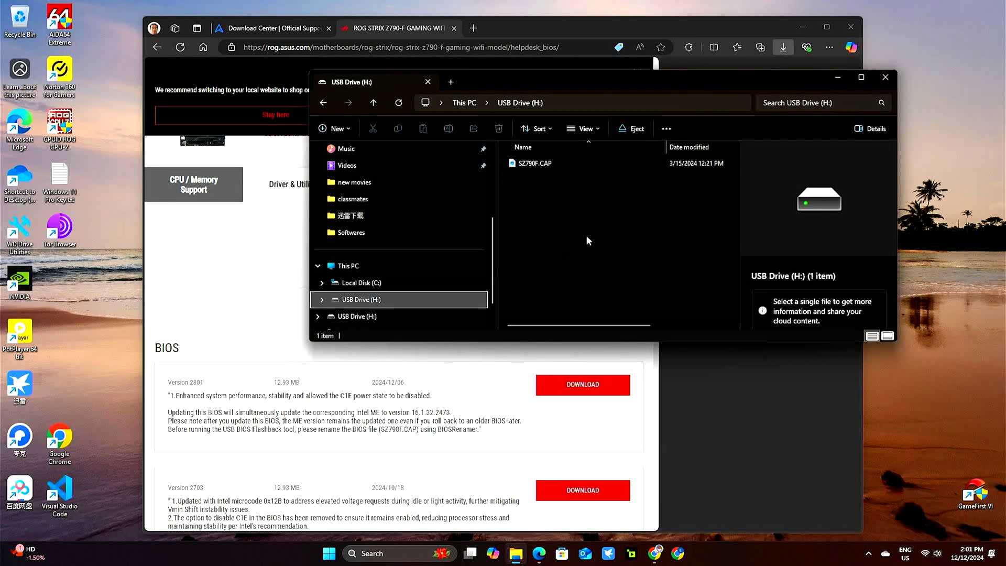
click(541, 167)
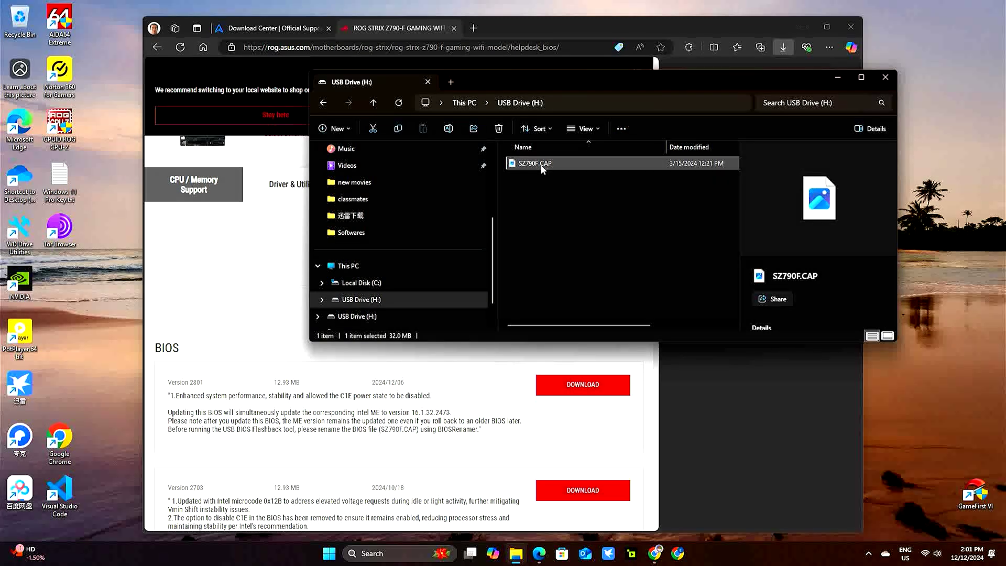
click(570, 192)
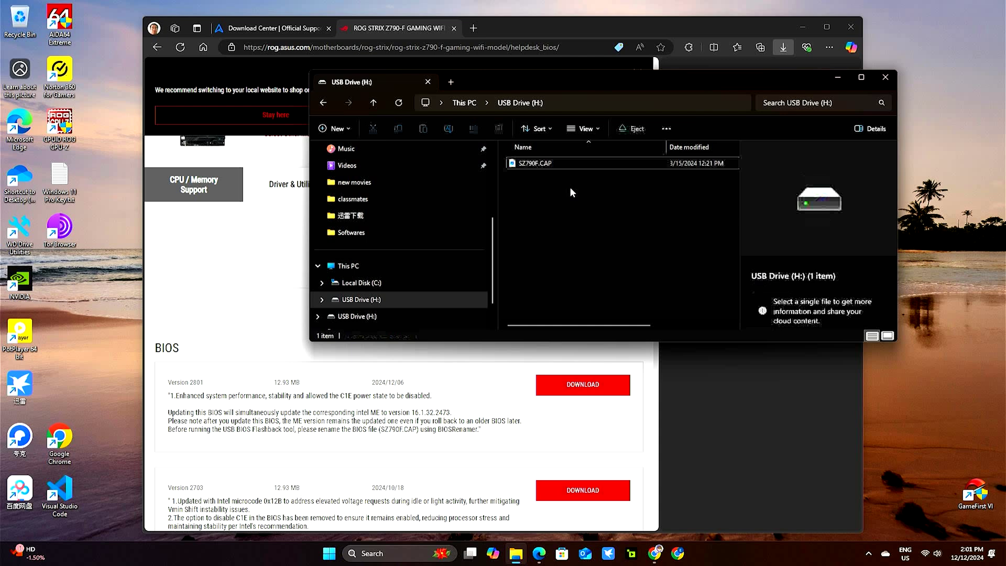
click(545, 165)
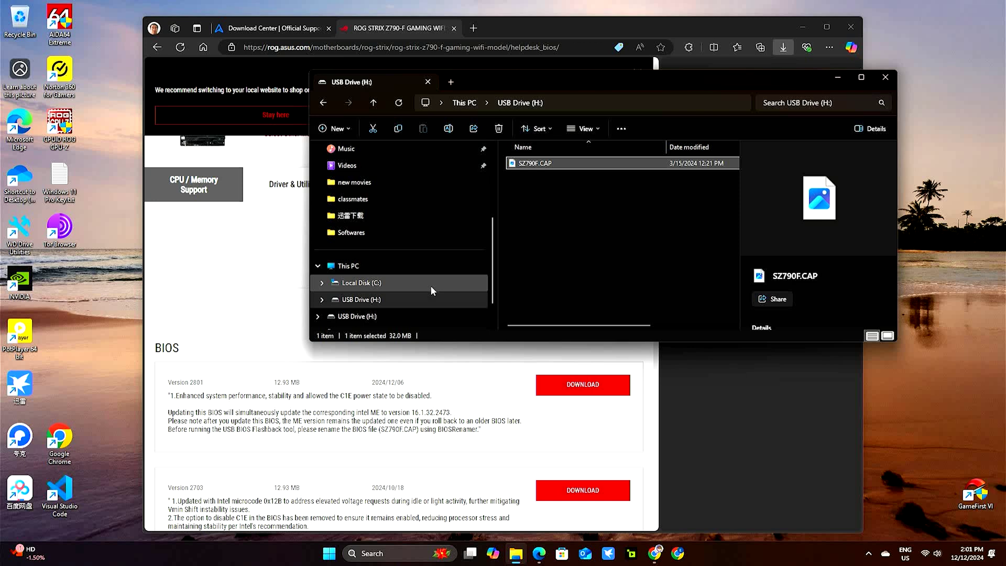
Copy ROG-STRIX-Z790-F-GAMING-WIFI-ASUS-2801.CAP and paste it onto USB Drive (H:)
click(325, 103)
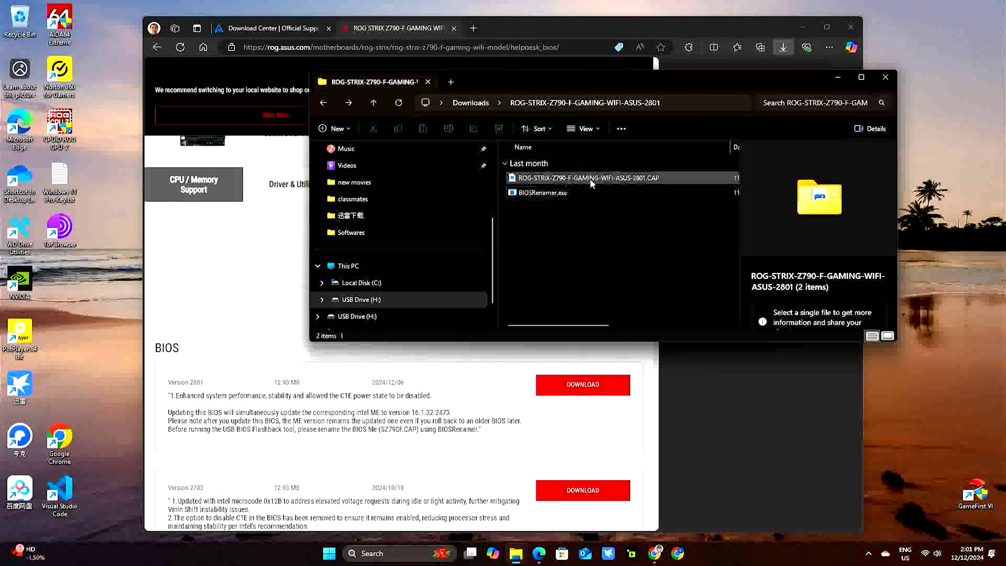
click(590, 179)
right_click(591, 184)
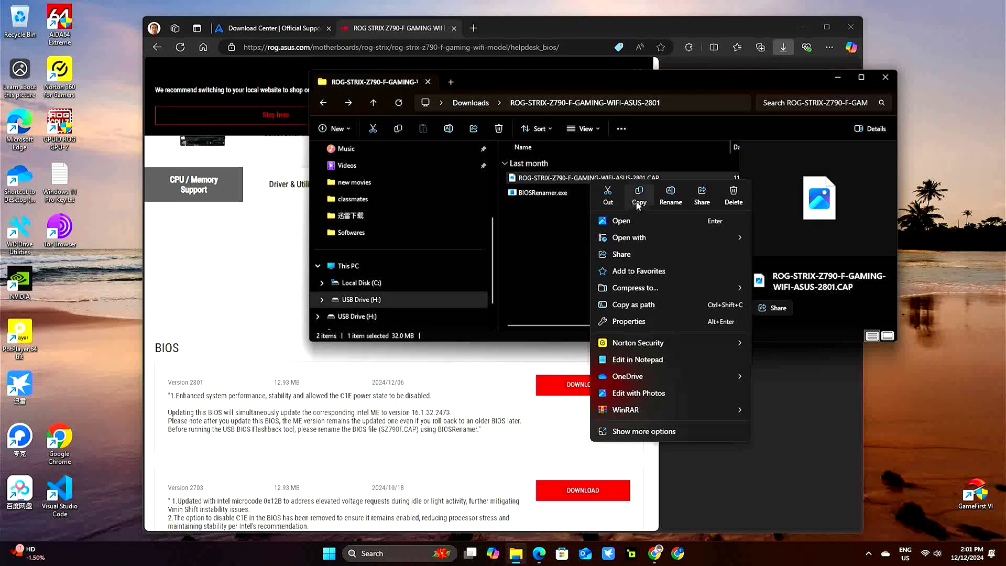
click(636, 203)
click(386, 300)
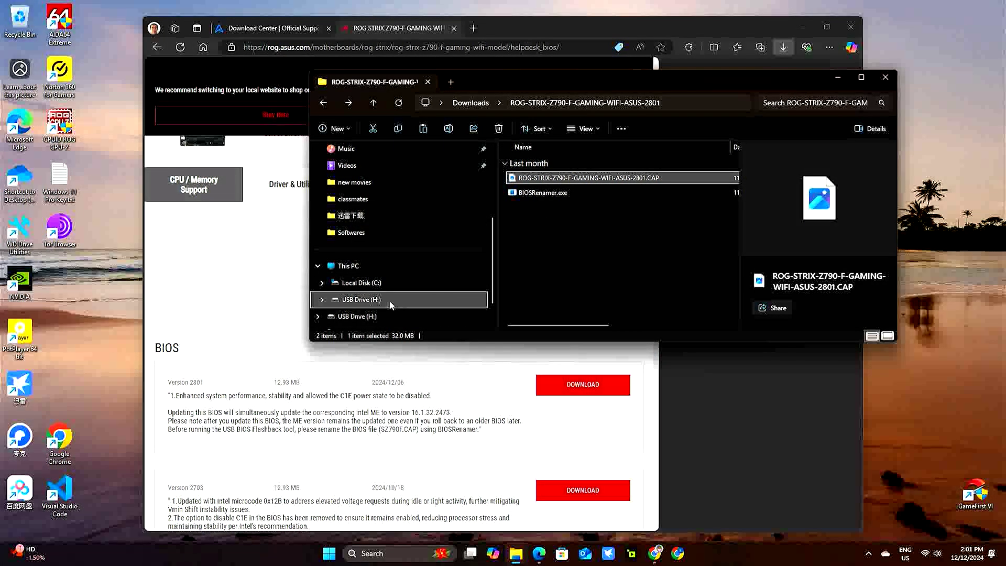
right_click(588, 227)
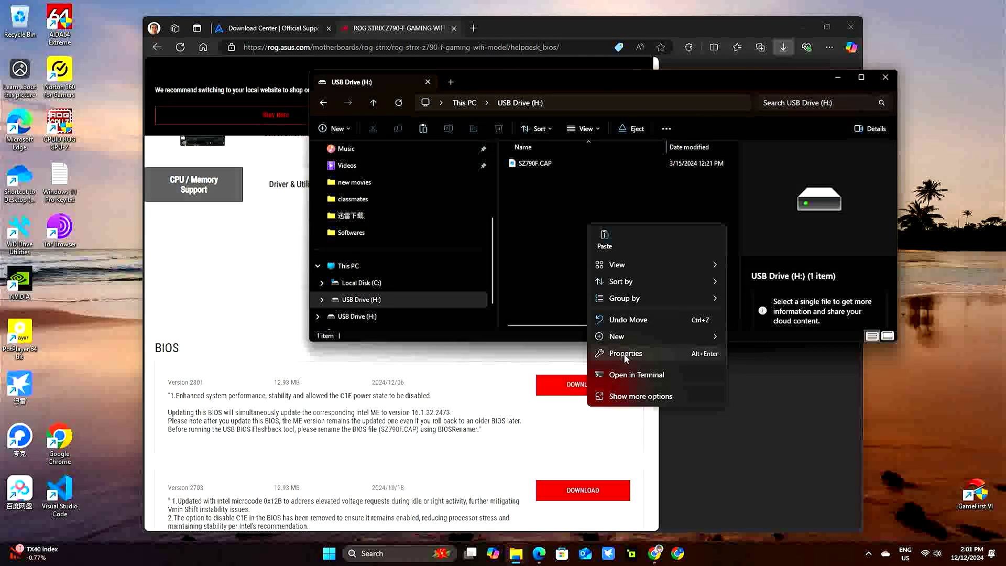
key(Escape)
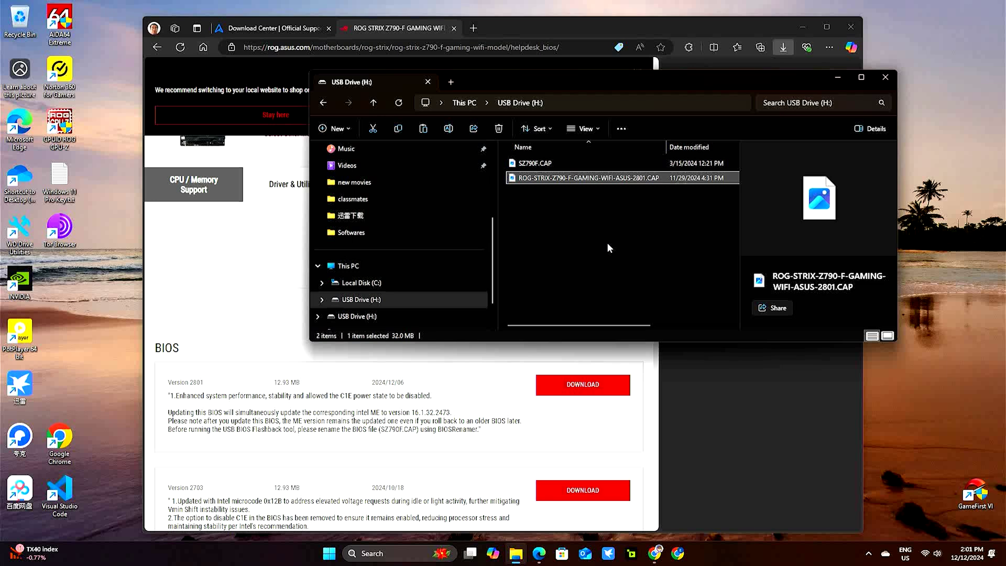
Copy the name SZ790F.CAP, then permanently delete the old SZ790F.CAP from the drive
click(568, 164)
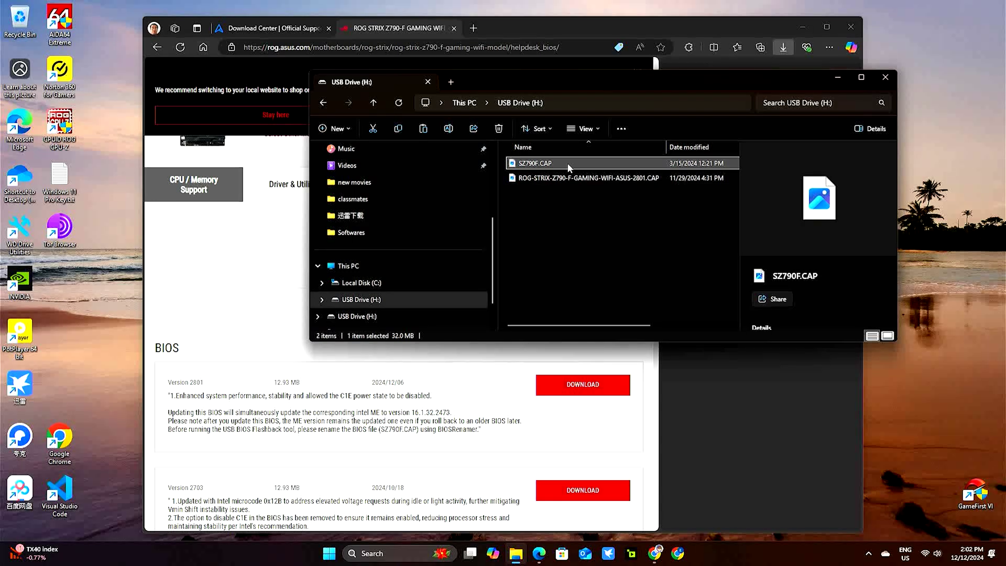
click(567, 164)
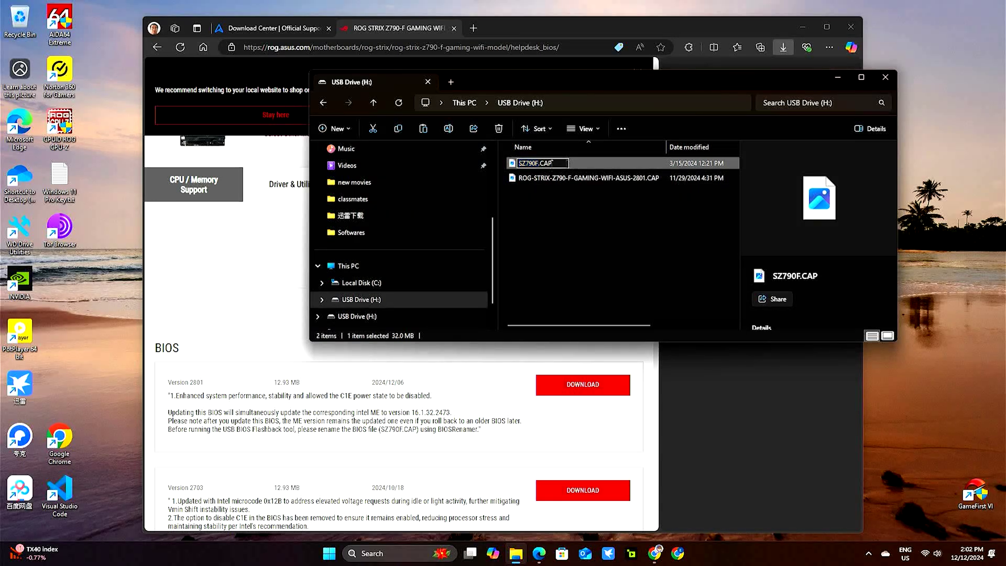
right_click(530, 162)
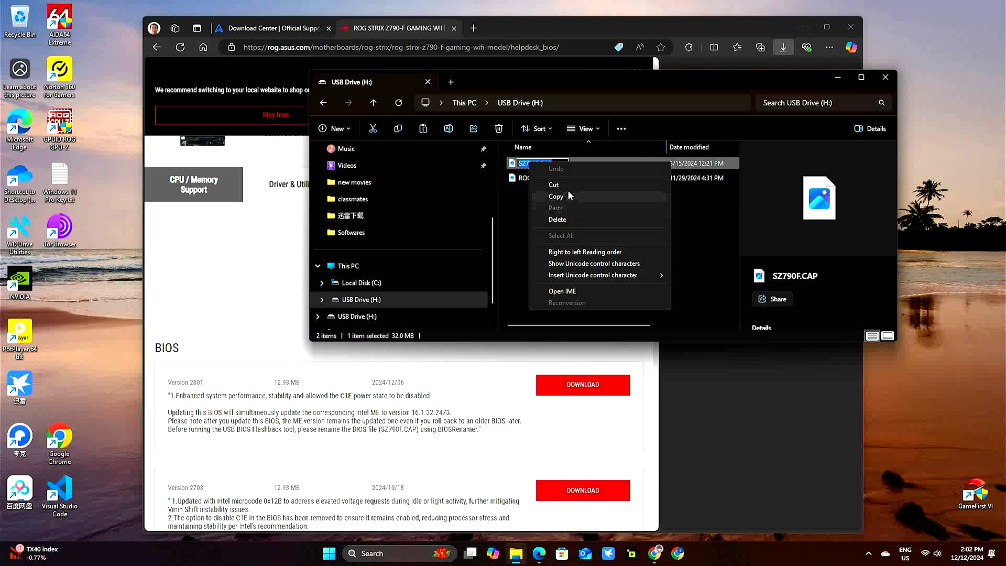
click(566, 197)
click(581, 167)
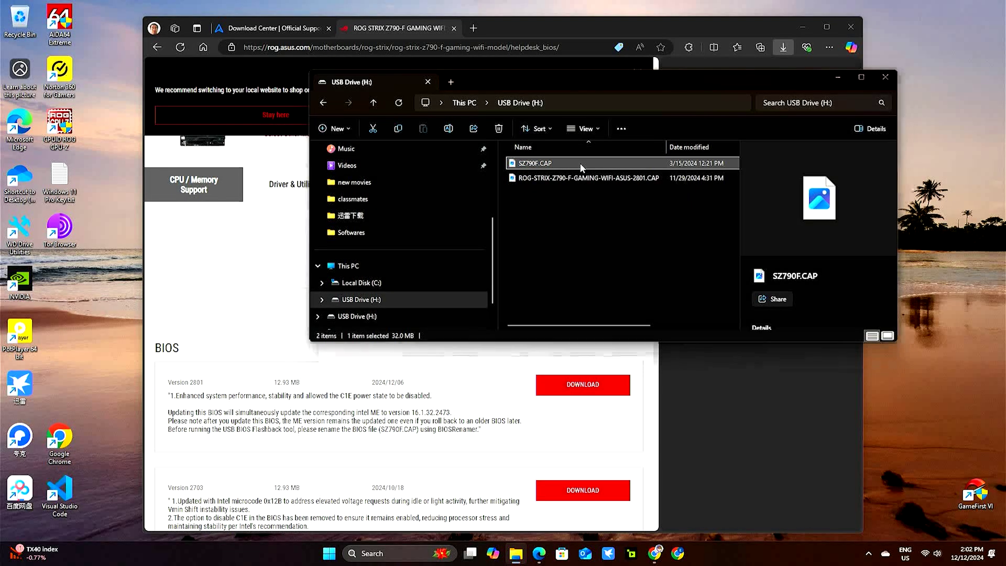
key(Delete)
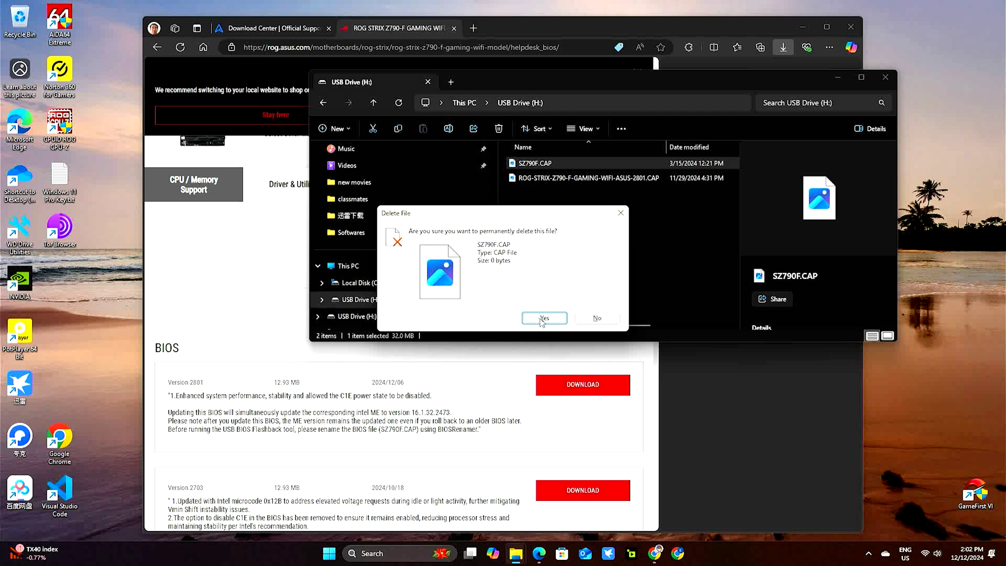
click(543, 319)
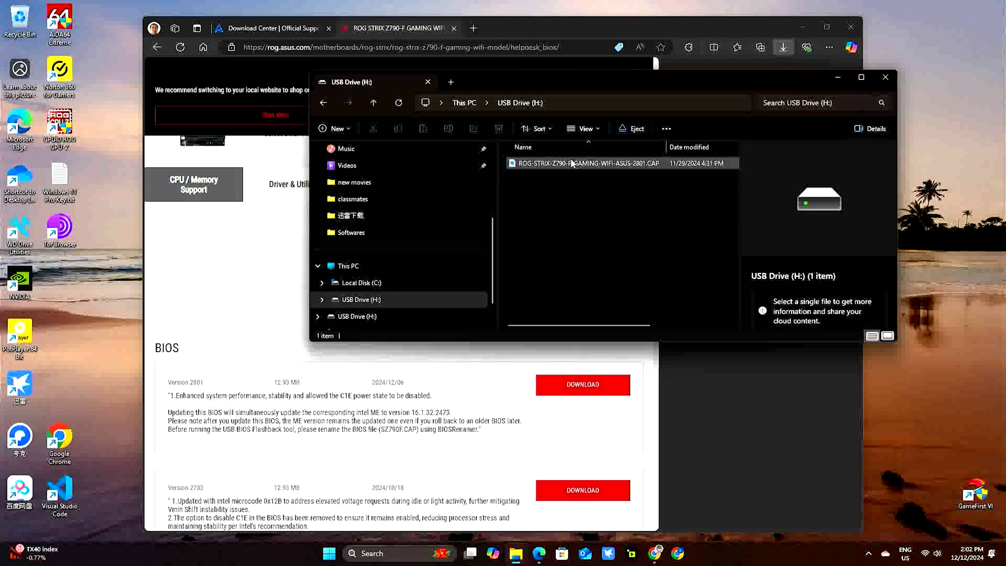
Rename the 2801 BIOS file to SZ790F.CAP
click(586, 163)
click(608, 163)
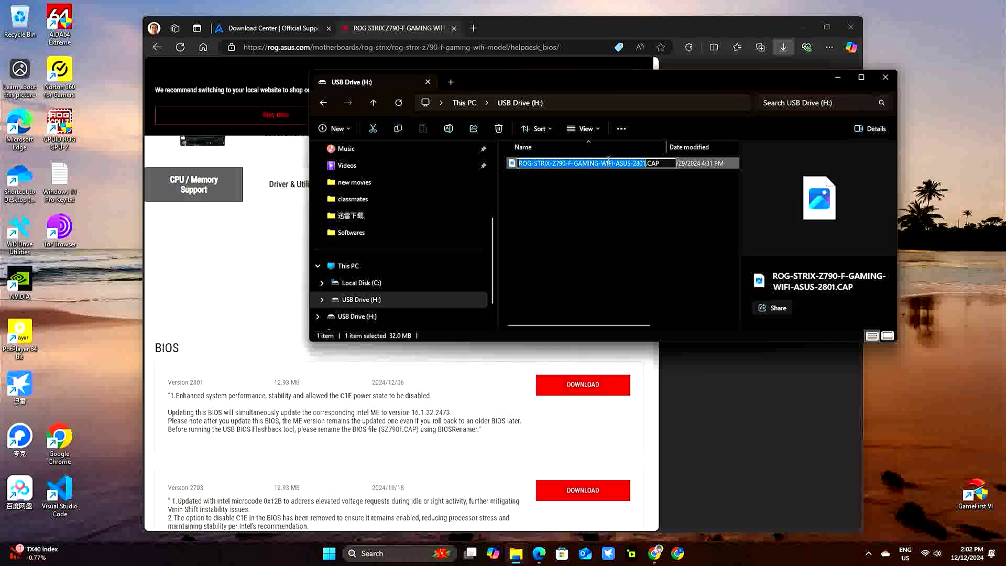
key(ctrl+v)
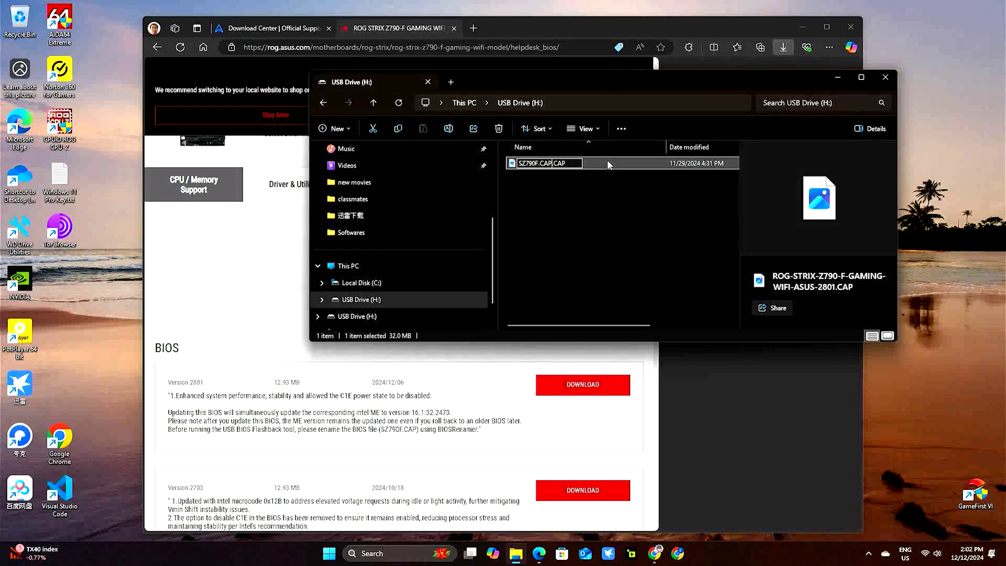
key(BackSpace)
key(BackSpace)
key(BackSpace)
key(BackSpace)
key(Return)
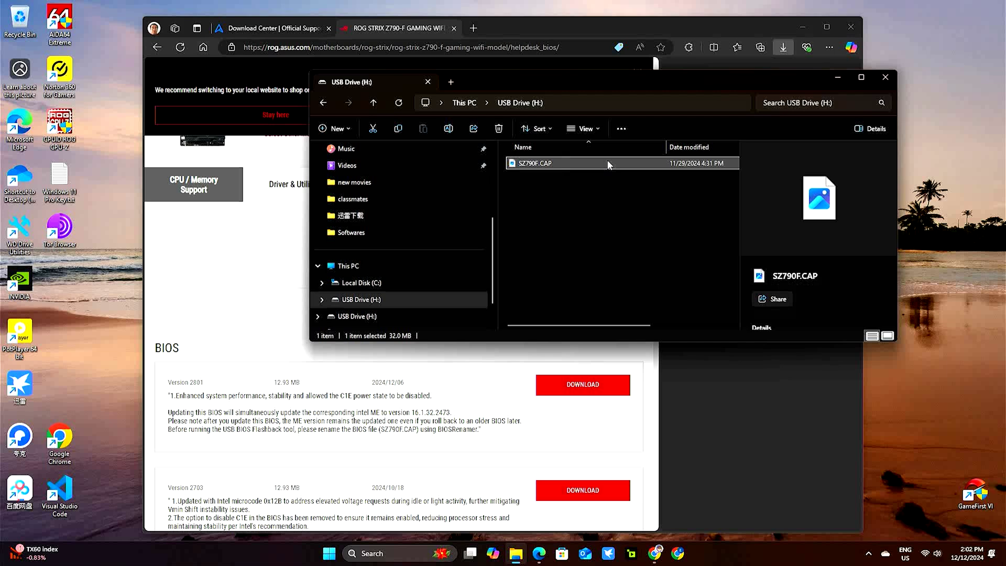
click(589, 203)
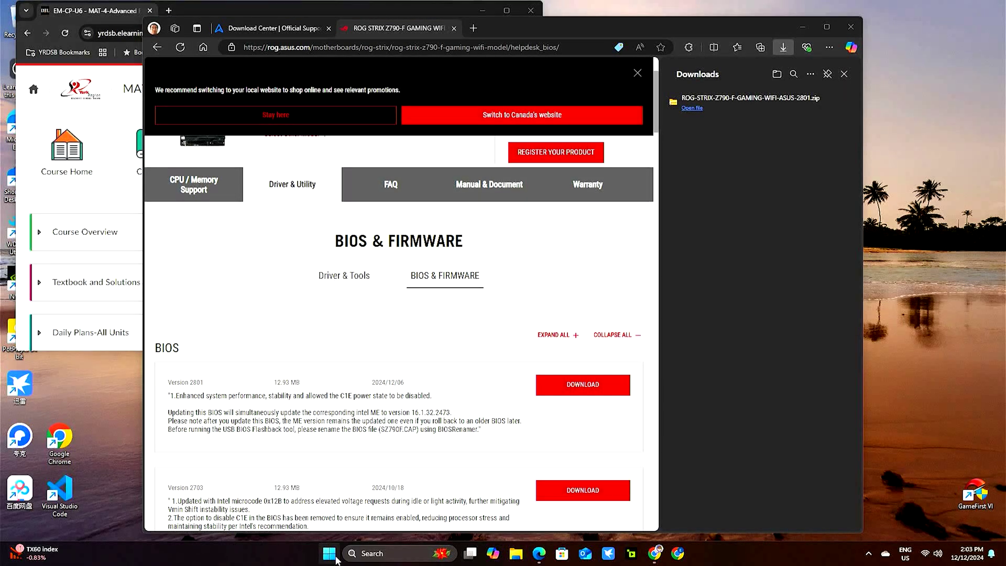
Restart the PC using the Start menu's power options
click(335, 557)
click(633, 517)
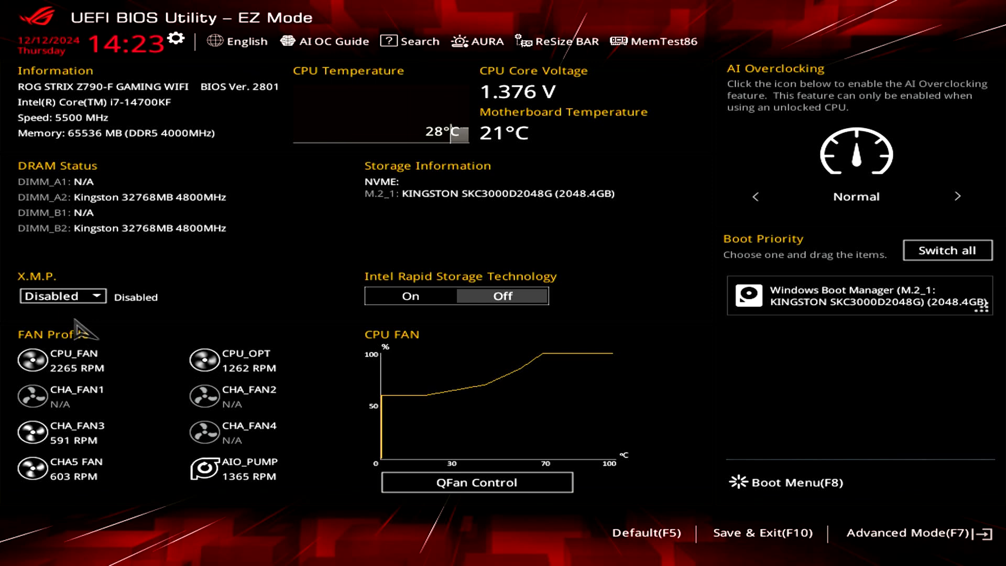
Set X.M.P. to Enabled for DDR5-5600, then Save & Exit (F10) and confirm the reset
click(75, 299)
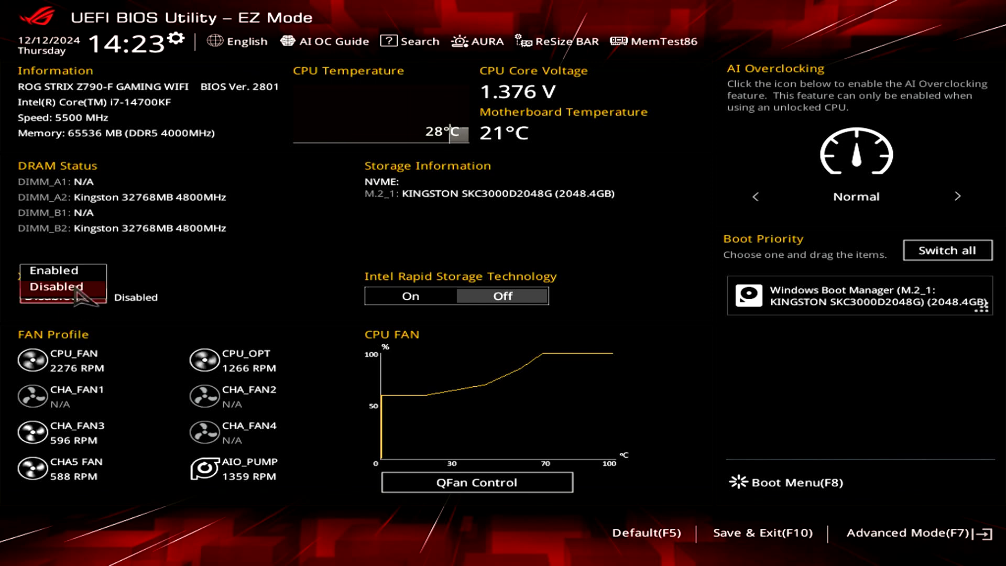
click(78, 271)
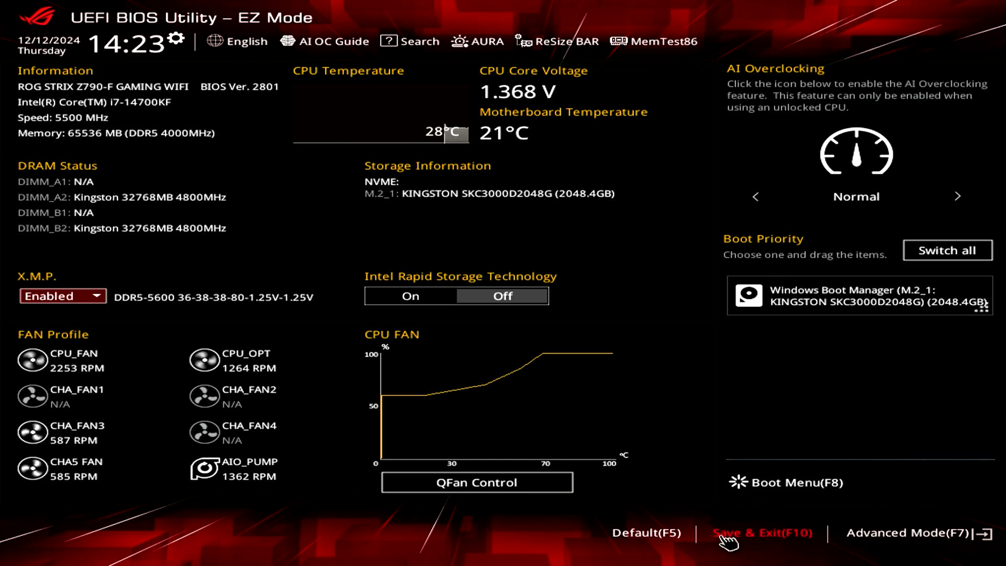
click(751, 543)
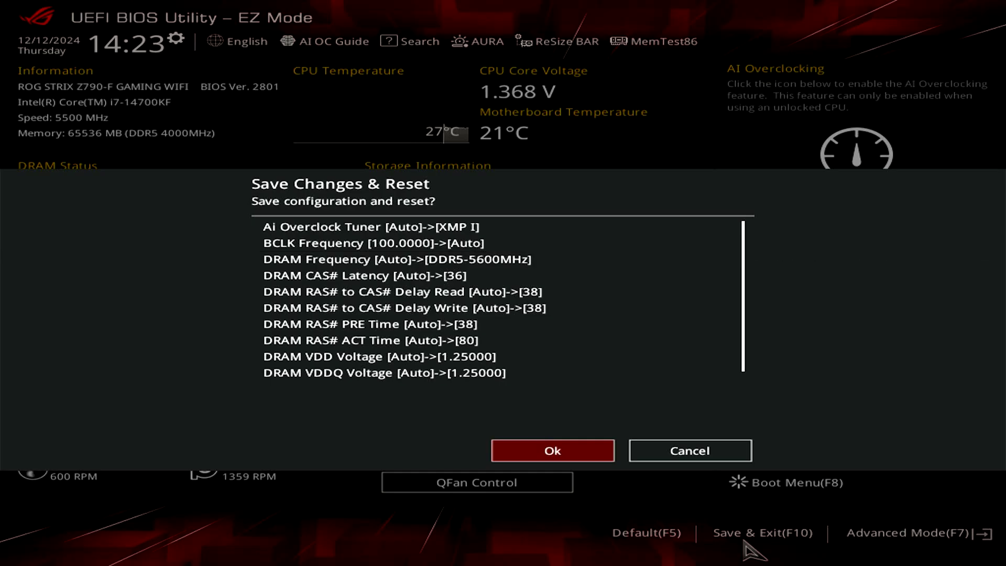
click(562, 453)
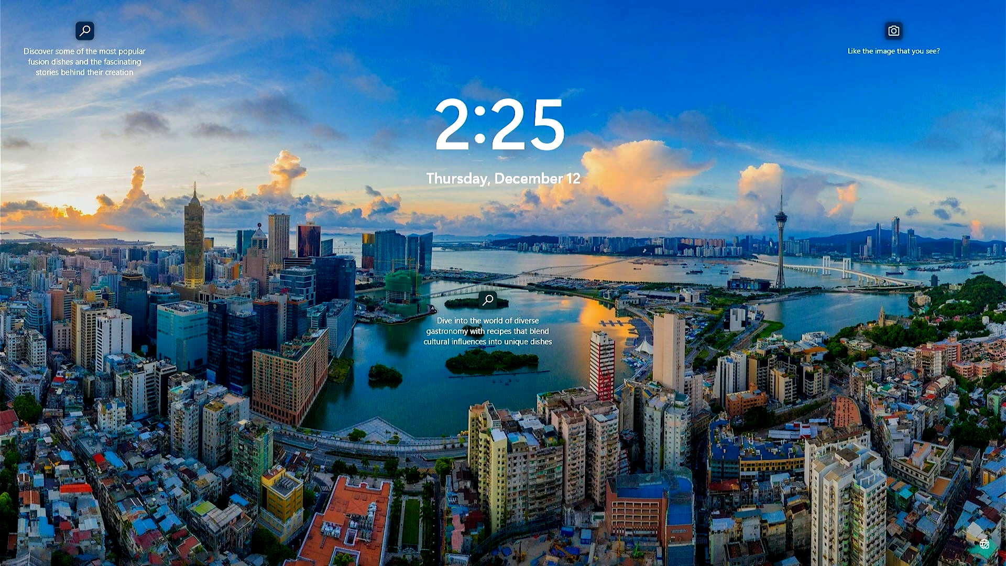
Dismiss the lock screen and choose Set up my PIN
click(596, 289)
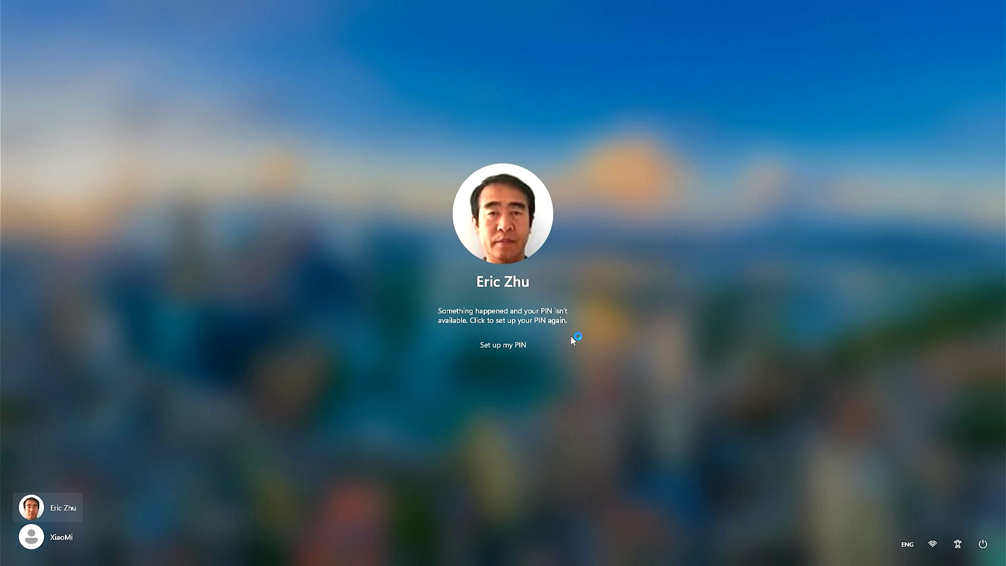
click(517, 346)
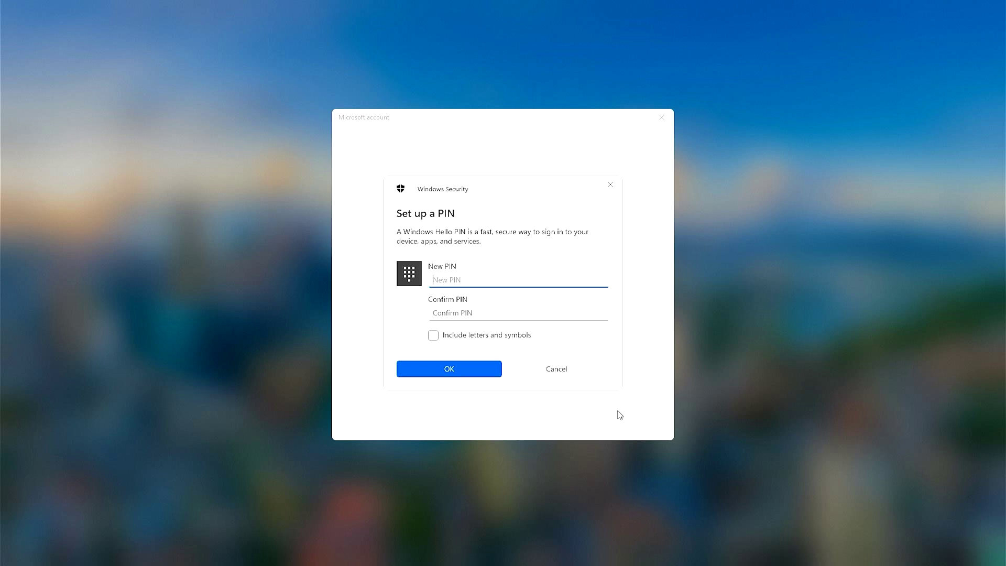
Enter the new PIN in New PIN and Confirm PIN, and submit it with OK
click(488, 318)
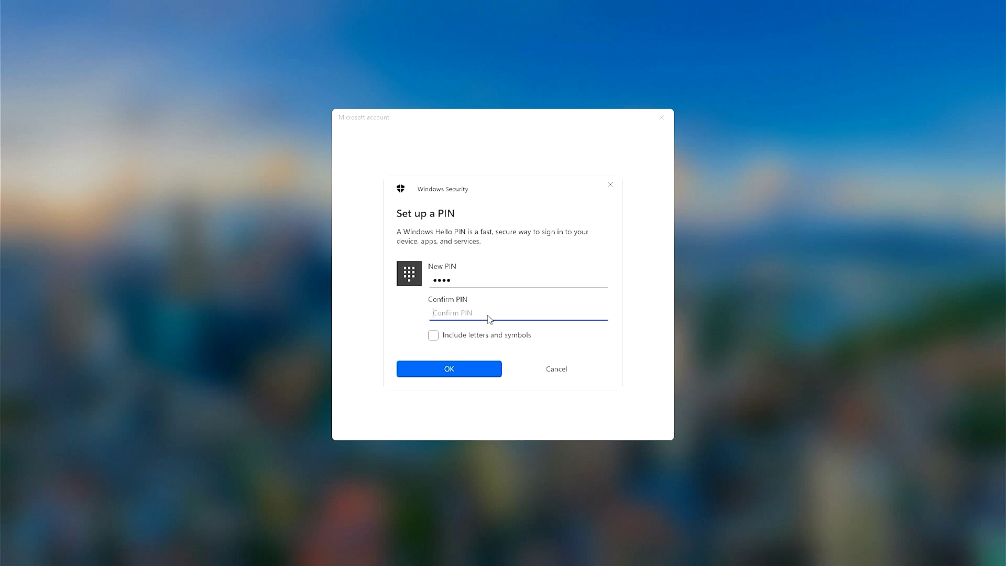
click(465, 369)
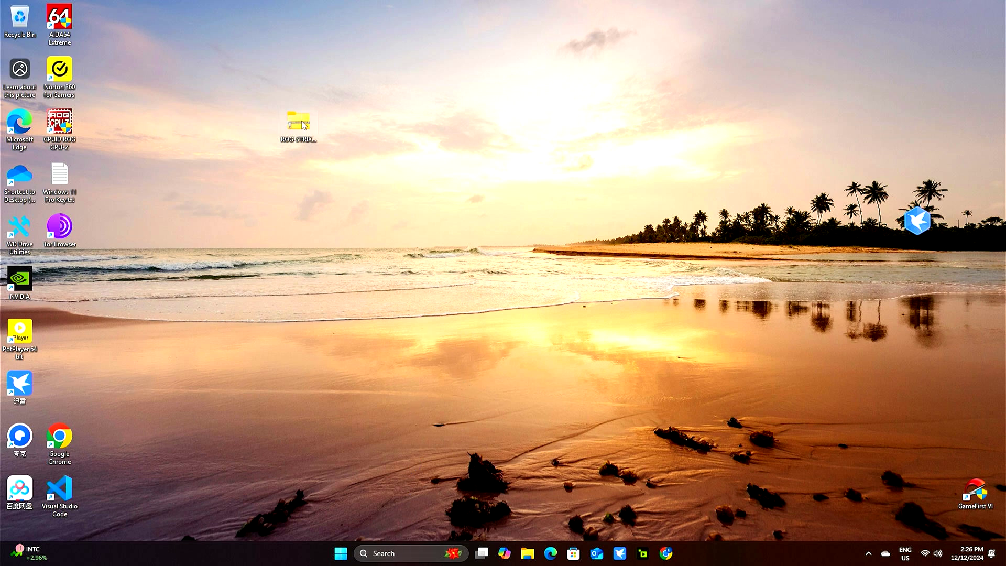
Drag the ROG-STRIX 2801 BIOS zip from the desktop onto the Recycle Bin
mouse_move(303, 126)
mouse_down()
mouse_move(151, 141)
mouse_move(19, 22)
mouse_up()
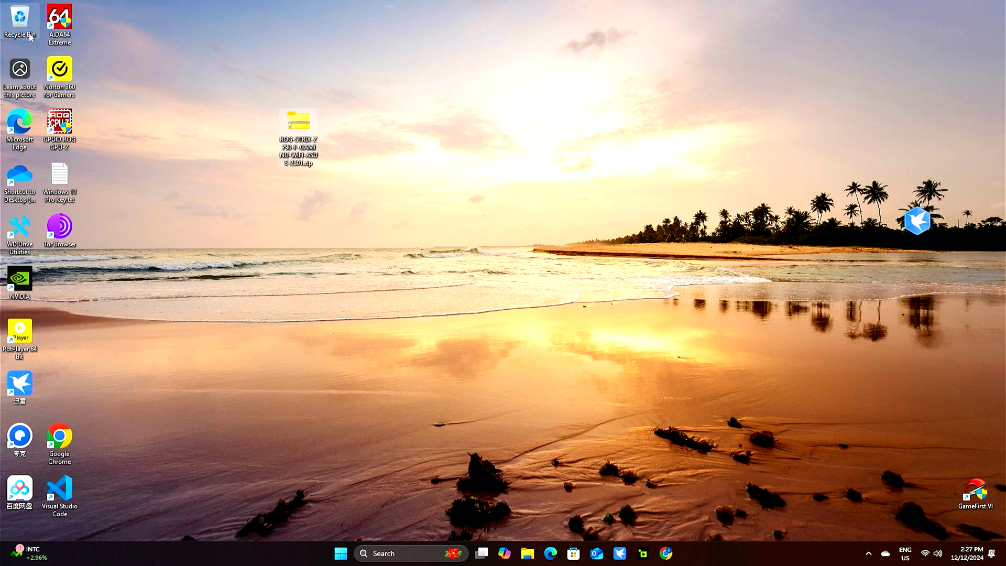